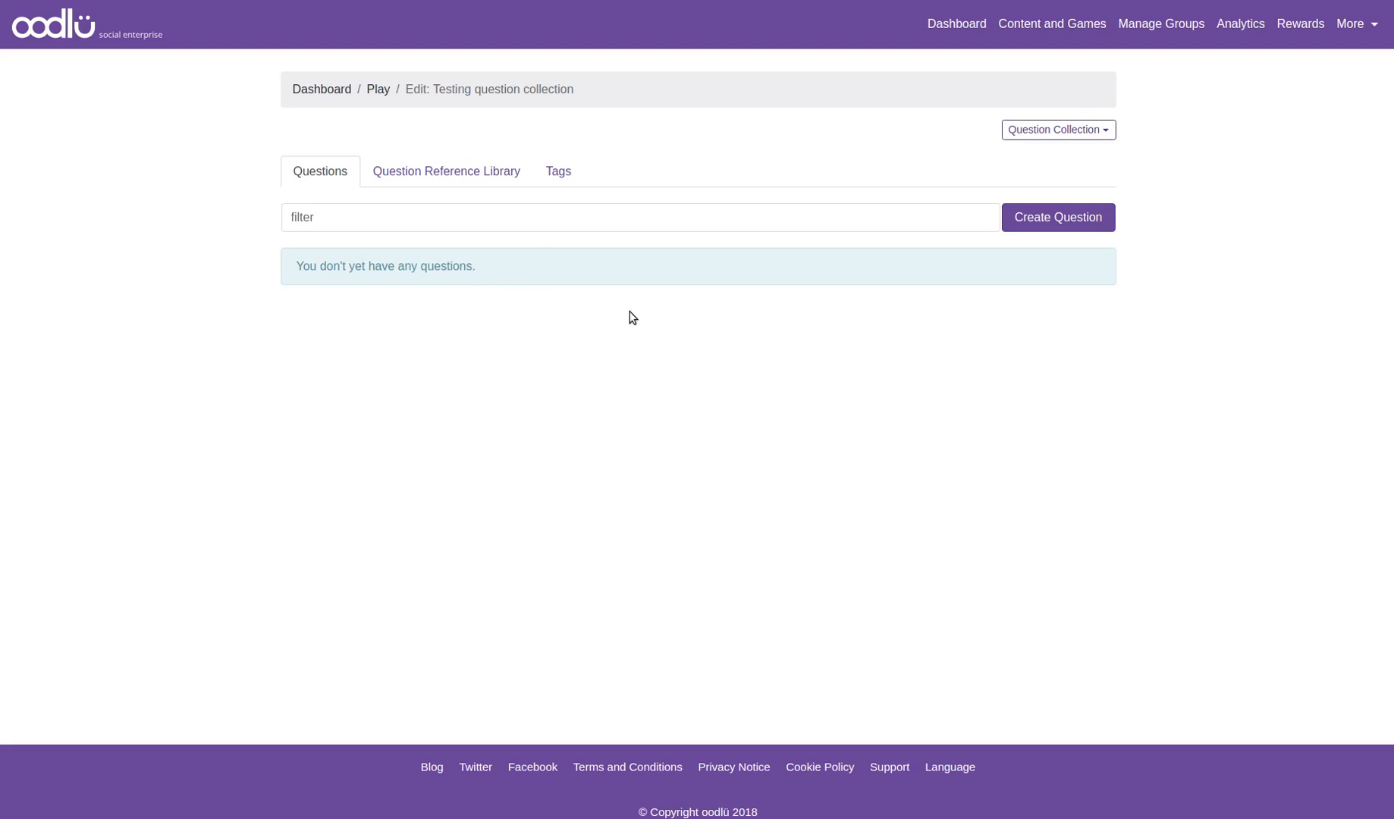
Start a new Sequencing question using text sequencing, with the question text "Put these in sequence".
left_click(1079, 218)
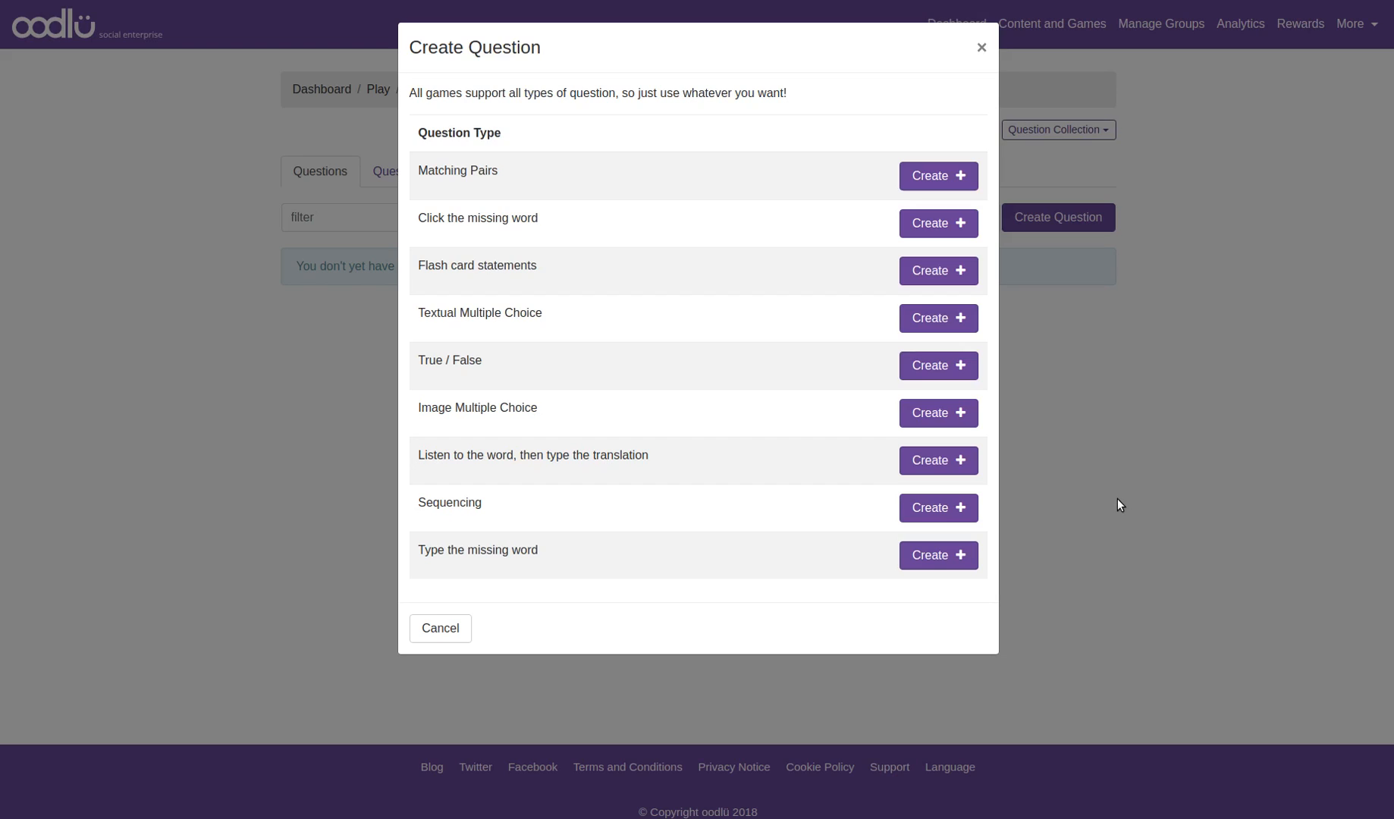
double_click(451, 502)
left_click(537, 510)
left_click(928, 519)
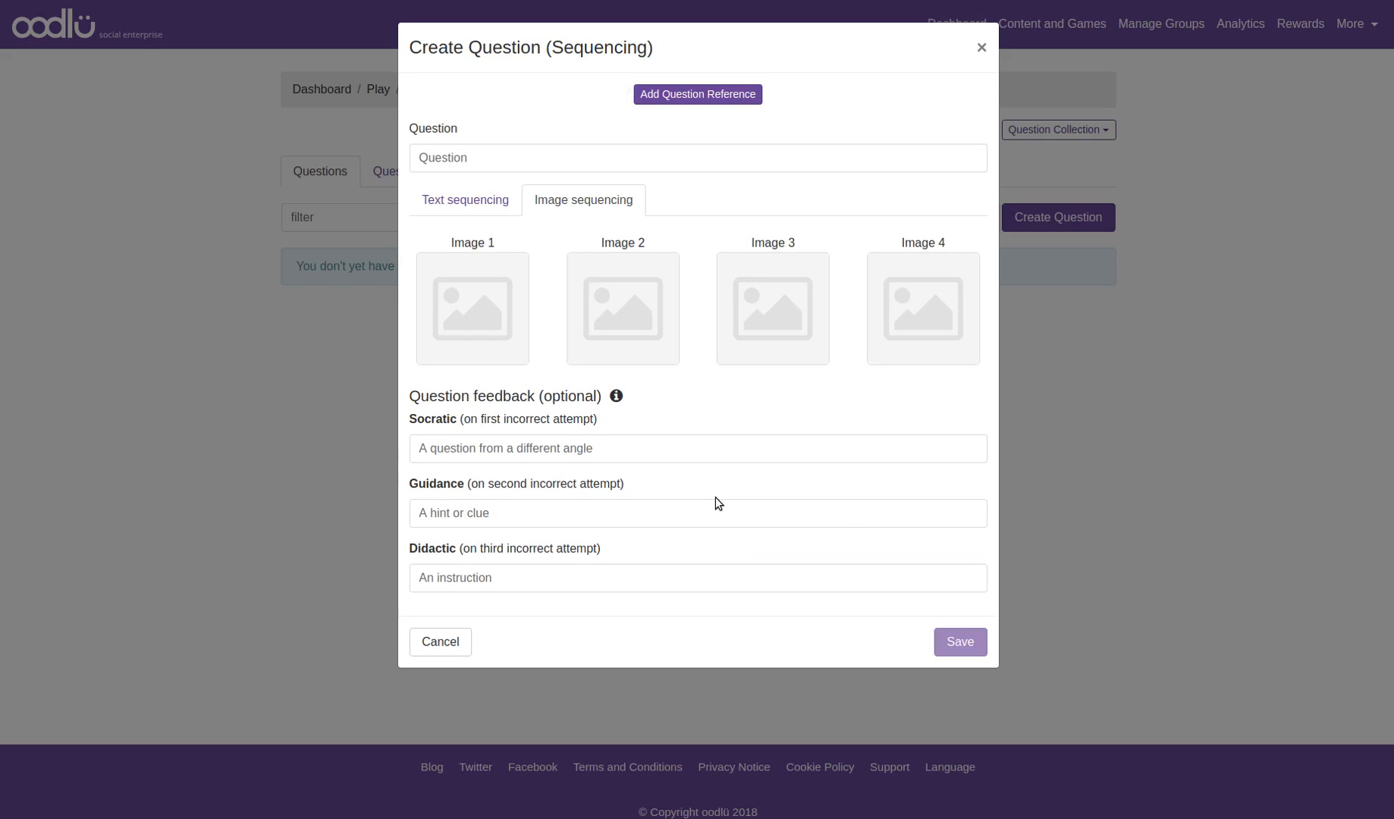
left_click(485, 215)
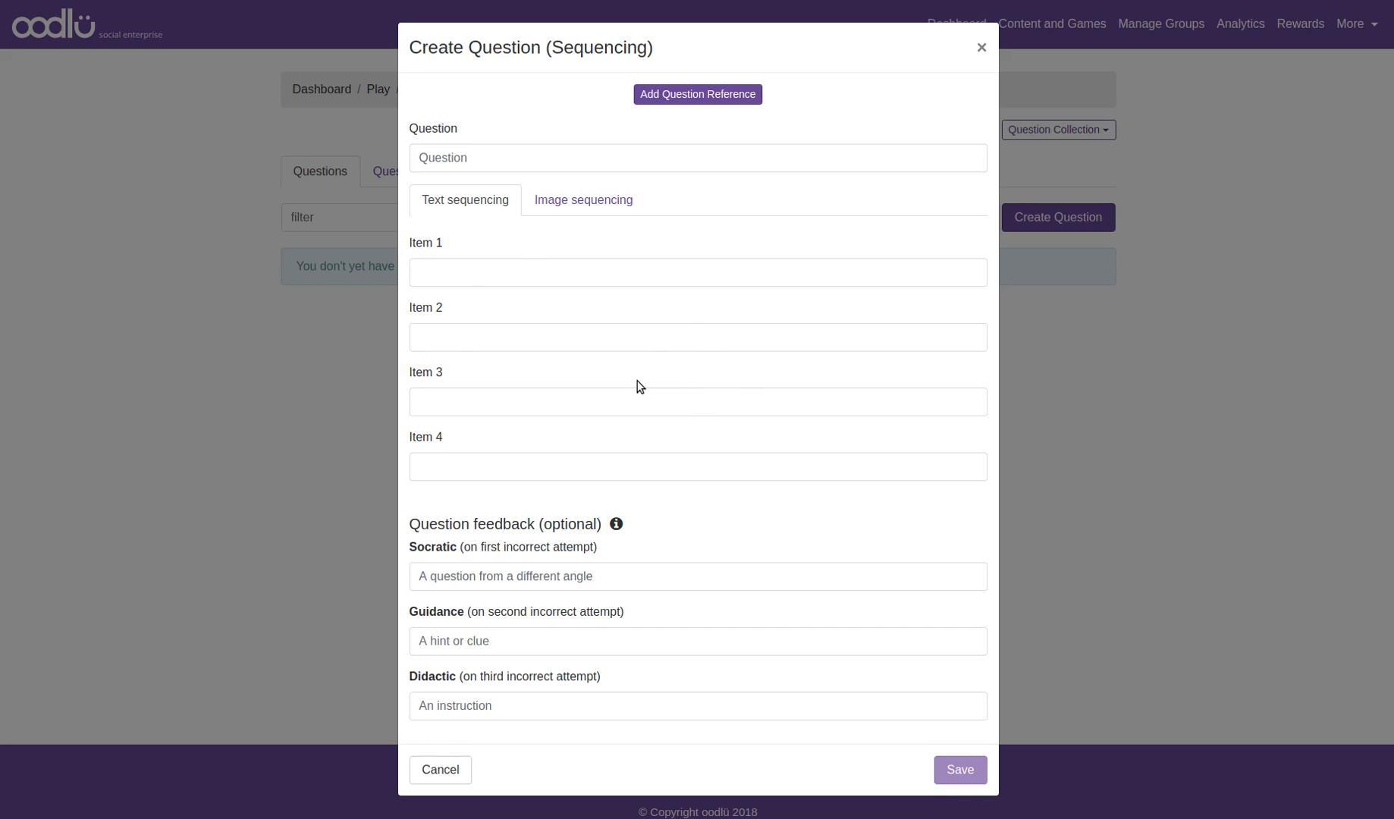
left_click(592, 161)
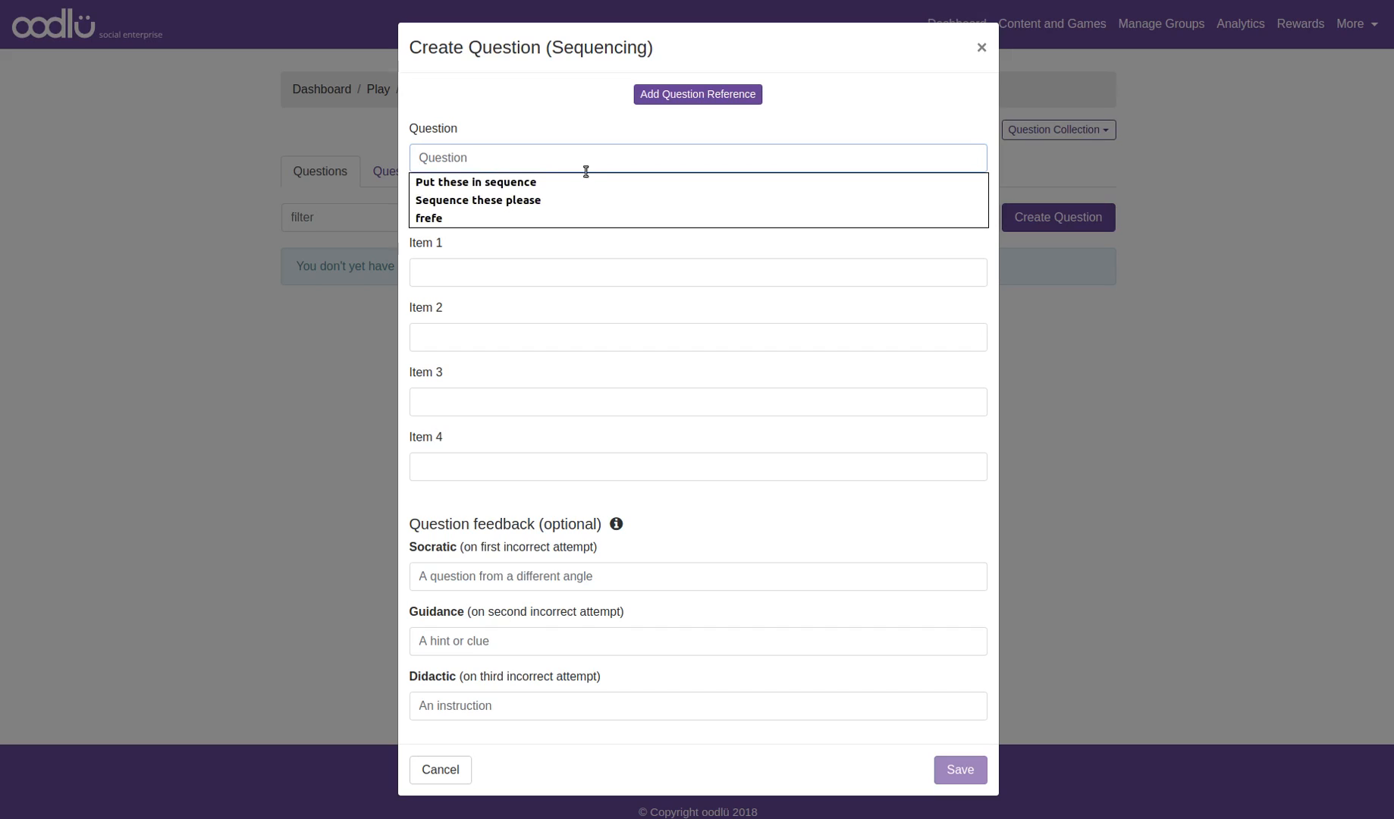
left_click(578, 182)
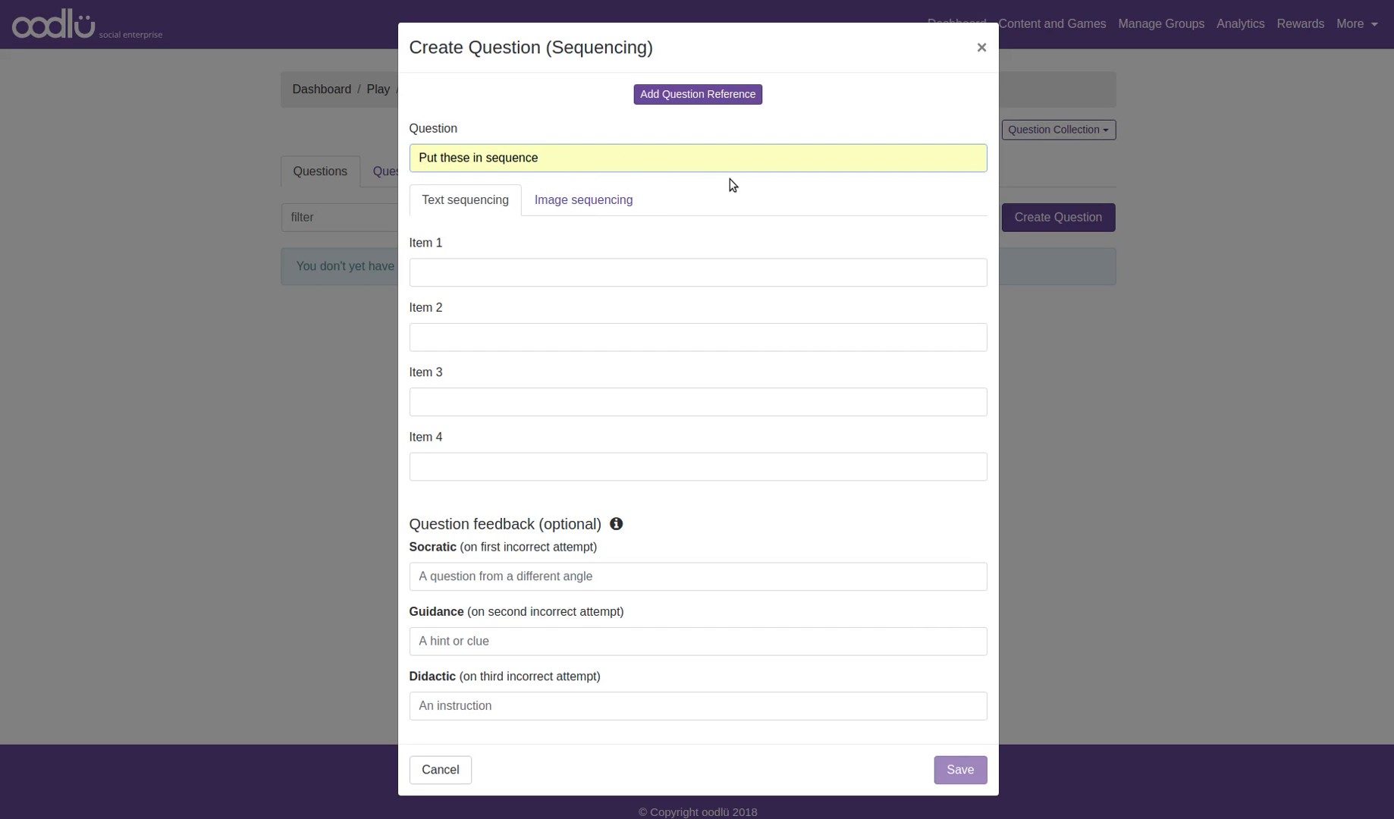
Fill in the four sequence items as One, Two, Three and Four, and save the question.
left_click(692, 266)
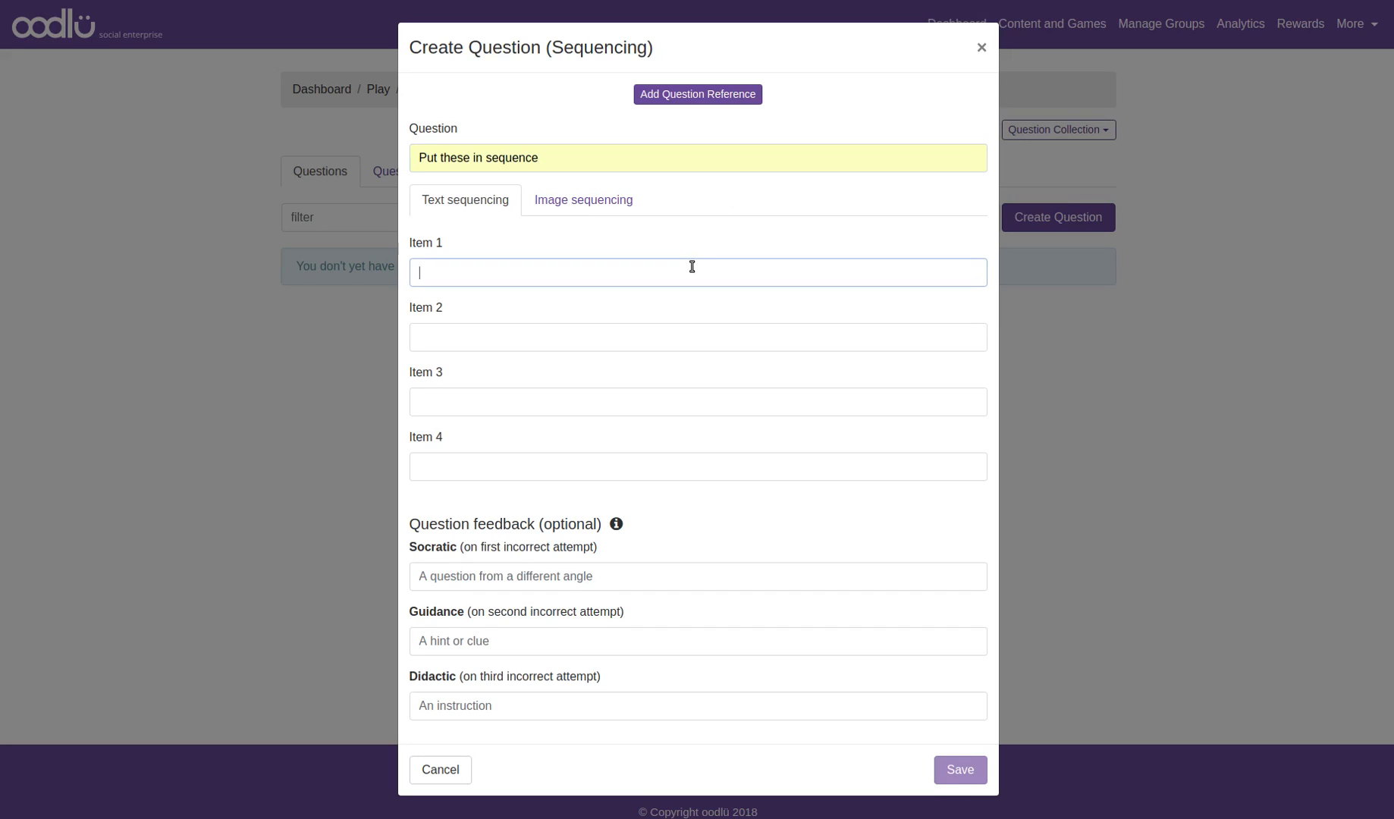
type("One")
left_click(656, 334)
type("Two")
key("Tab")
type("Three")
key("Tab")
type("Four")
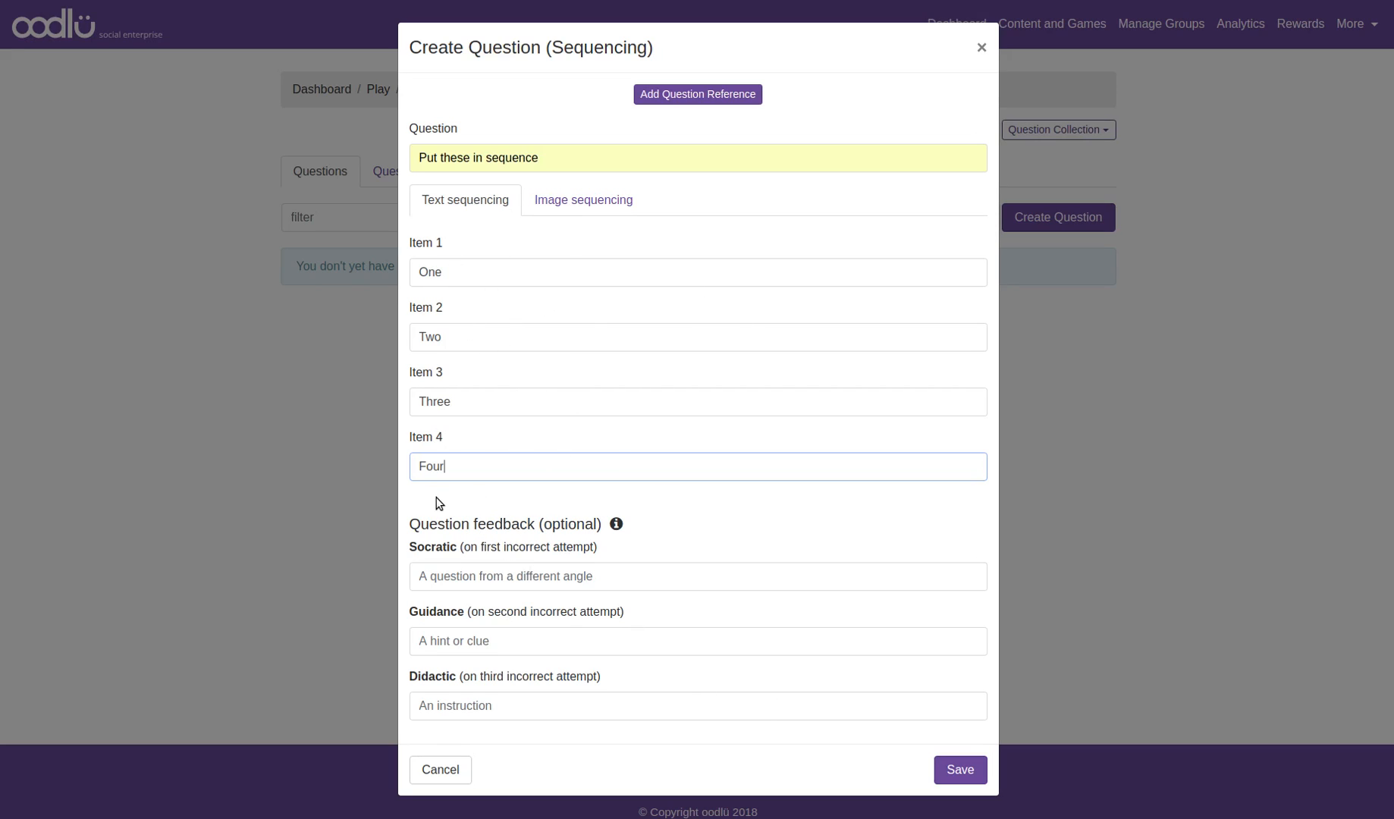
left_click(980, 772)
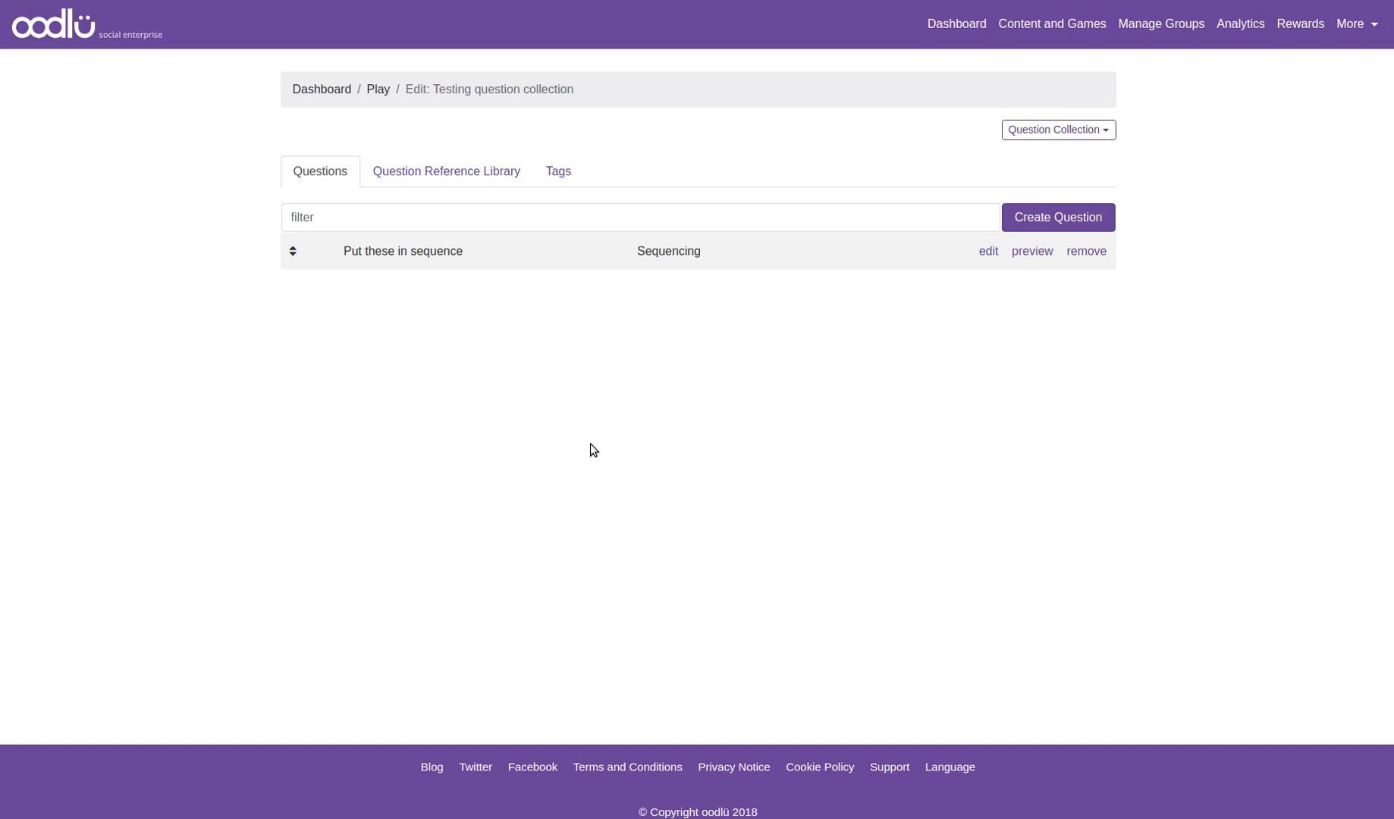
Preview the text question, place One to Four in their numbered slots, reset the answers and close the preview.
left_click(1042, 255)
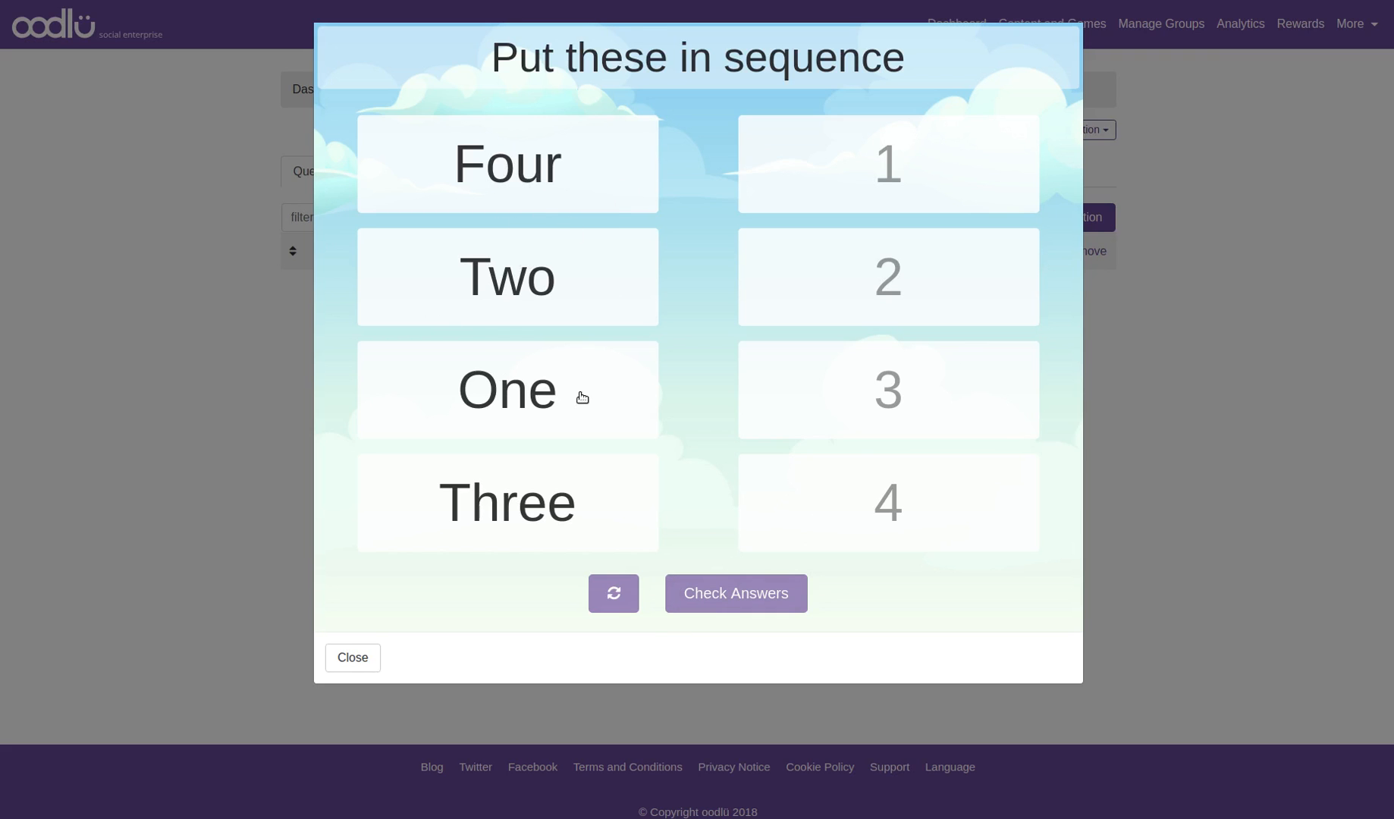
left_click_drag(652, 342, 927, 176)
left_click_drag(591, 283, 902, 277)
left_click_drag(569, 475, 895, 371)
left_click_drag(579, 193, 841, 528)
left_click(620, 587)
left_click(378, 667)
Start a second Sequencing question with the text "Put these in sequence" and switch it to image sequencing.
left_click(1044, 226)
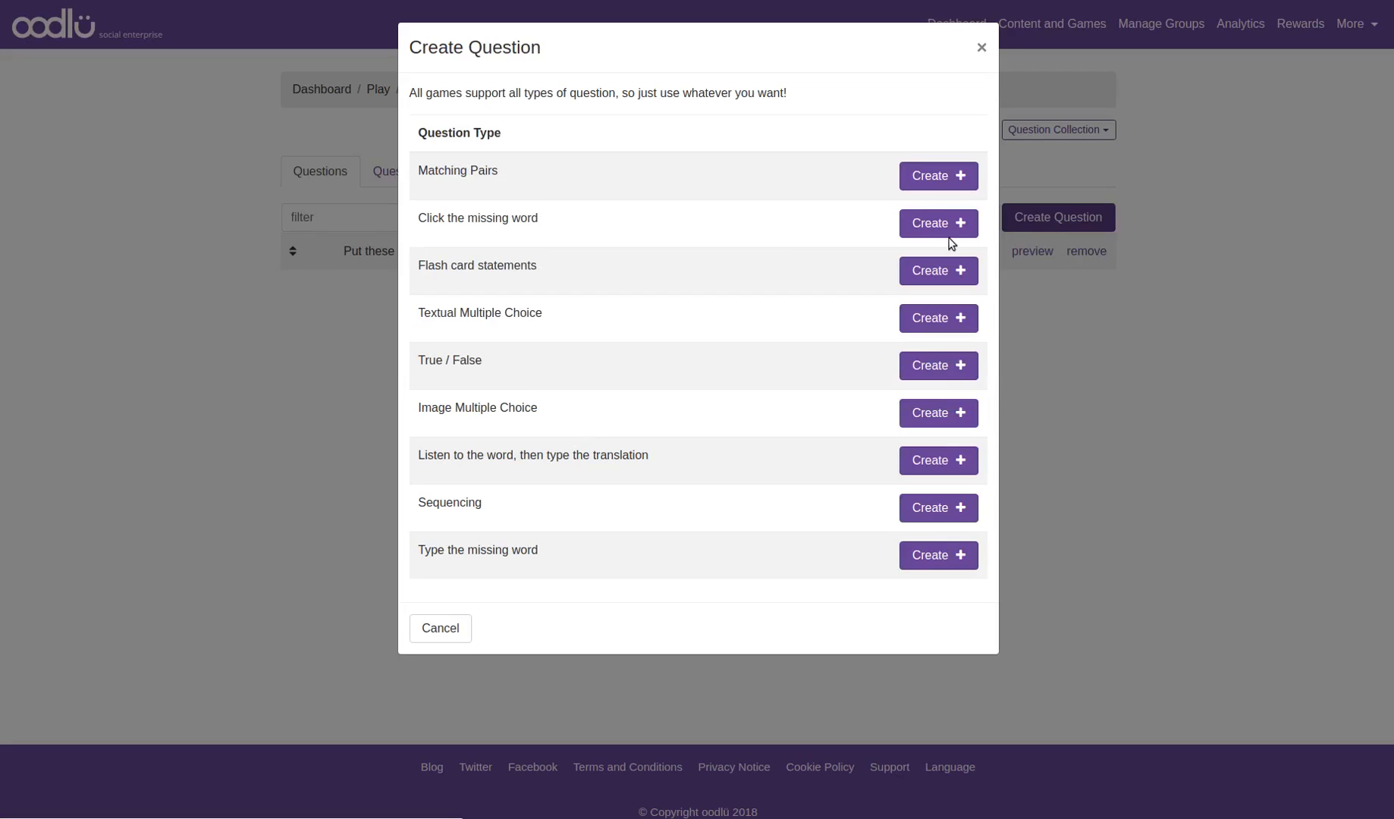
left_click(964, 510)
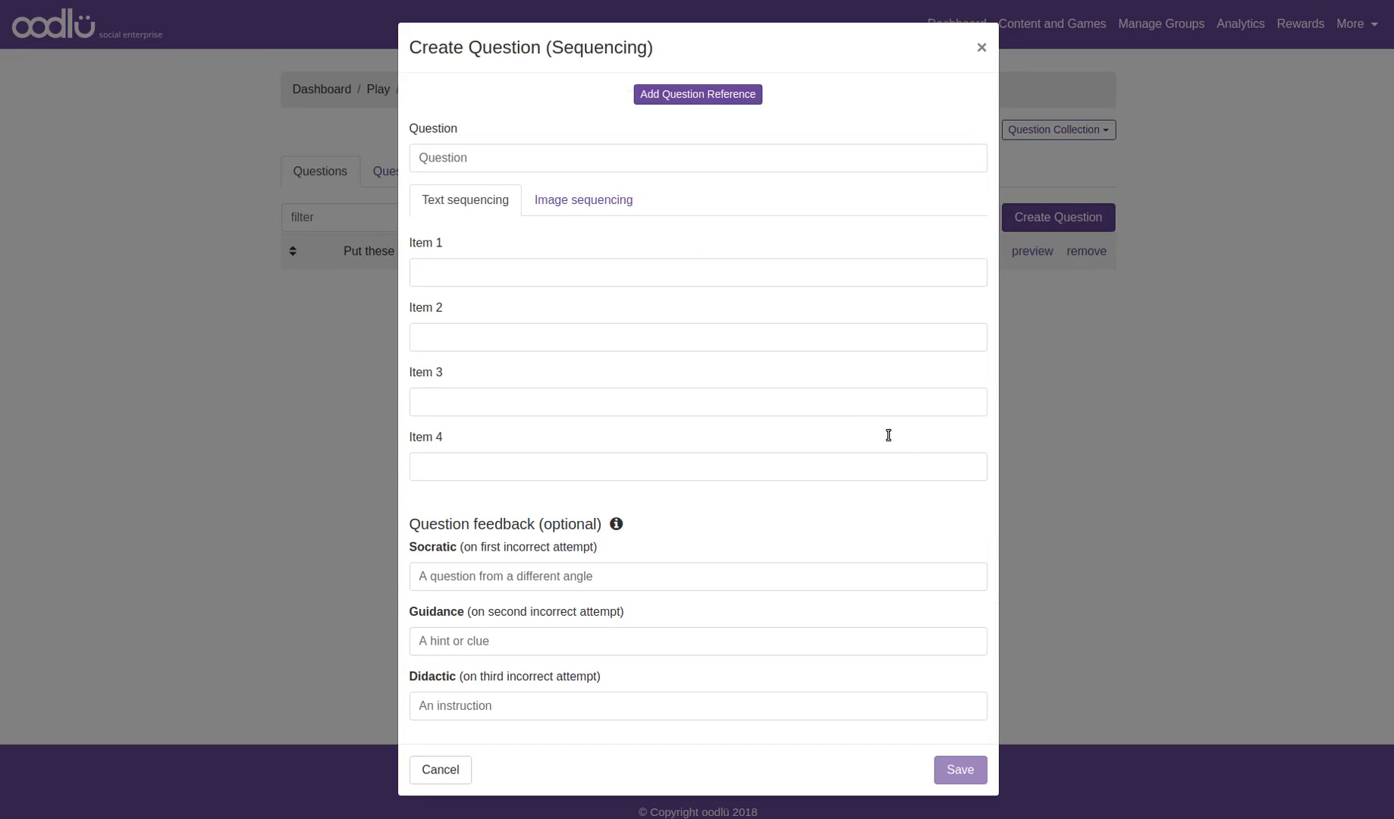
left_click(483, 156)
left_click(464, 184)
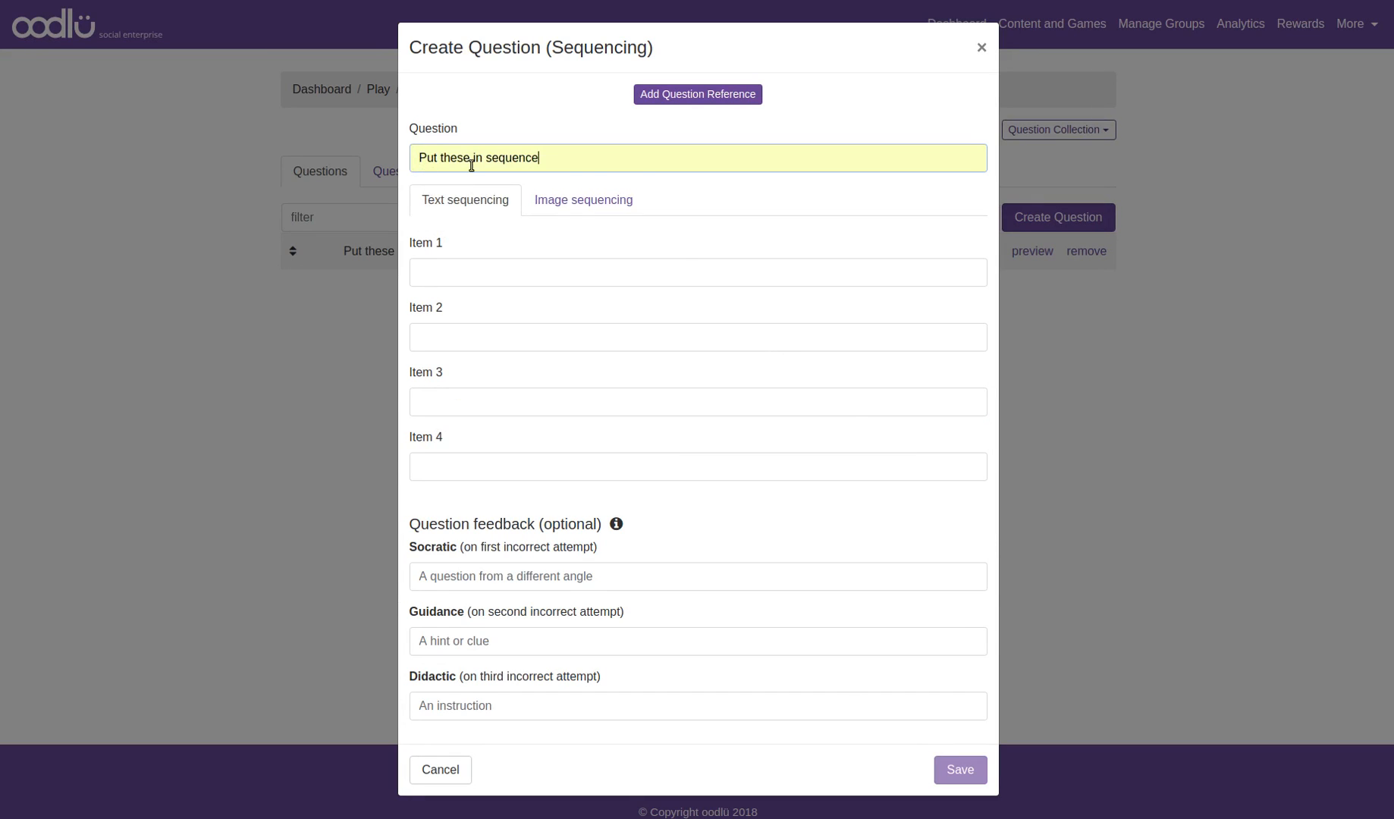
left_click(580, 202)
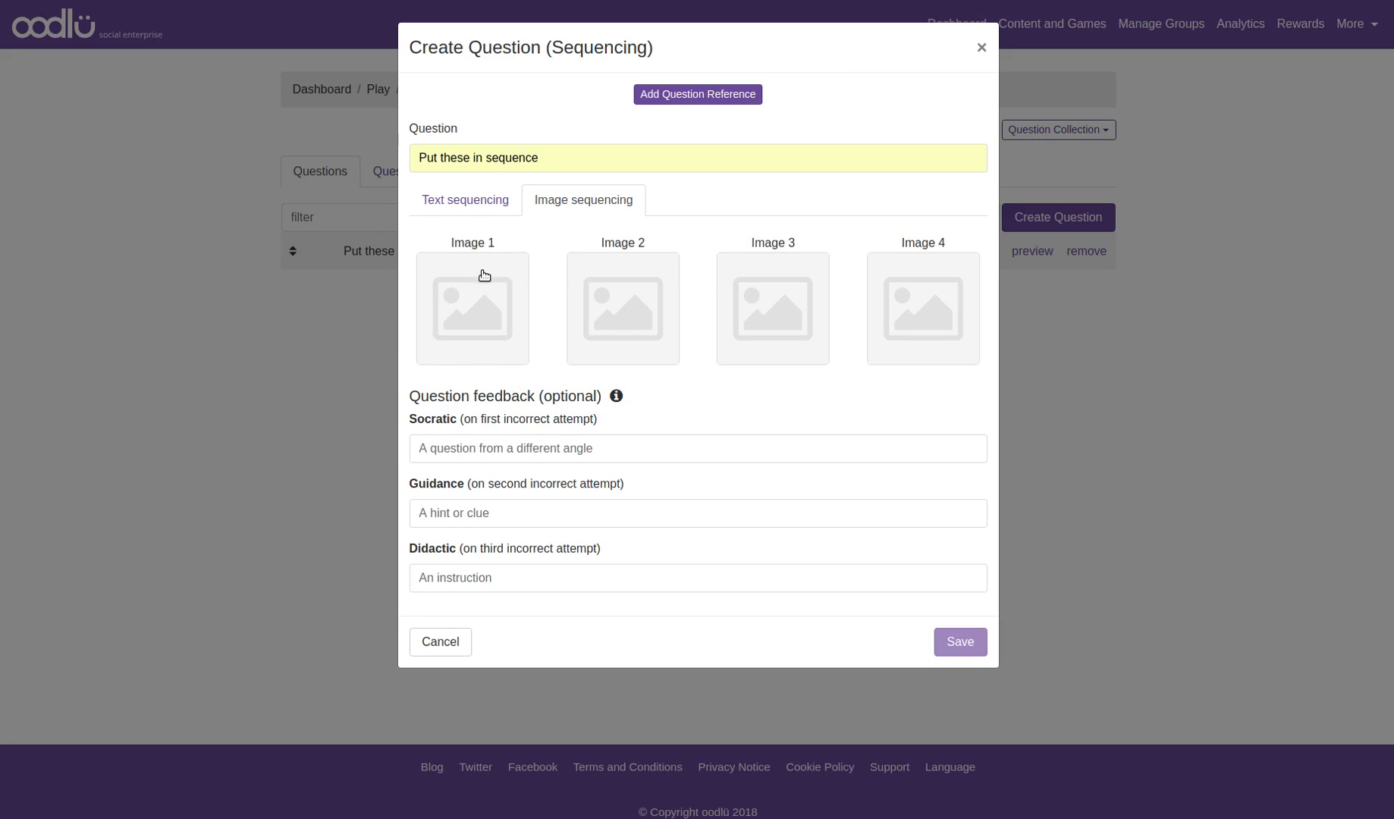
Upload 0.jpg as Image 1, cropped closely around the black zero, and save the image.
left_click(498, 320)
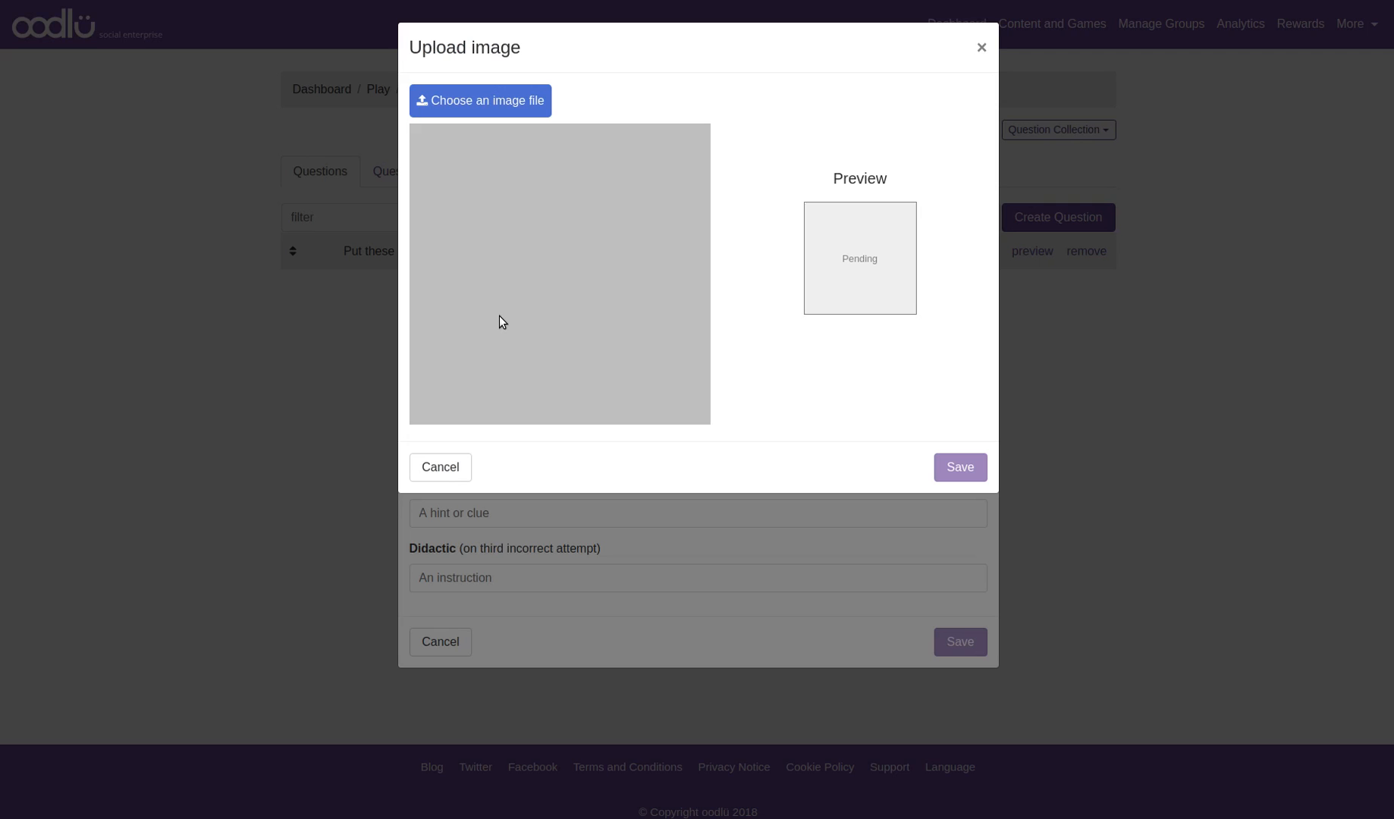
left_click(520, 108)
left_click(614, 173)
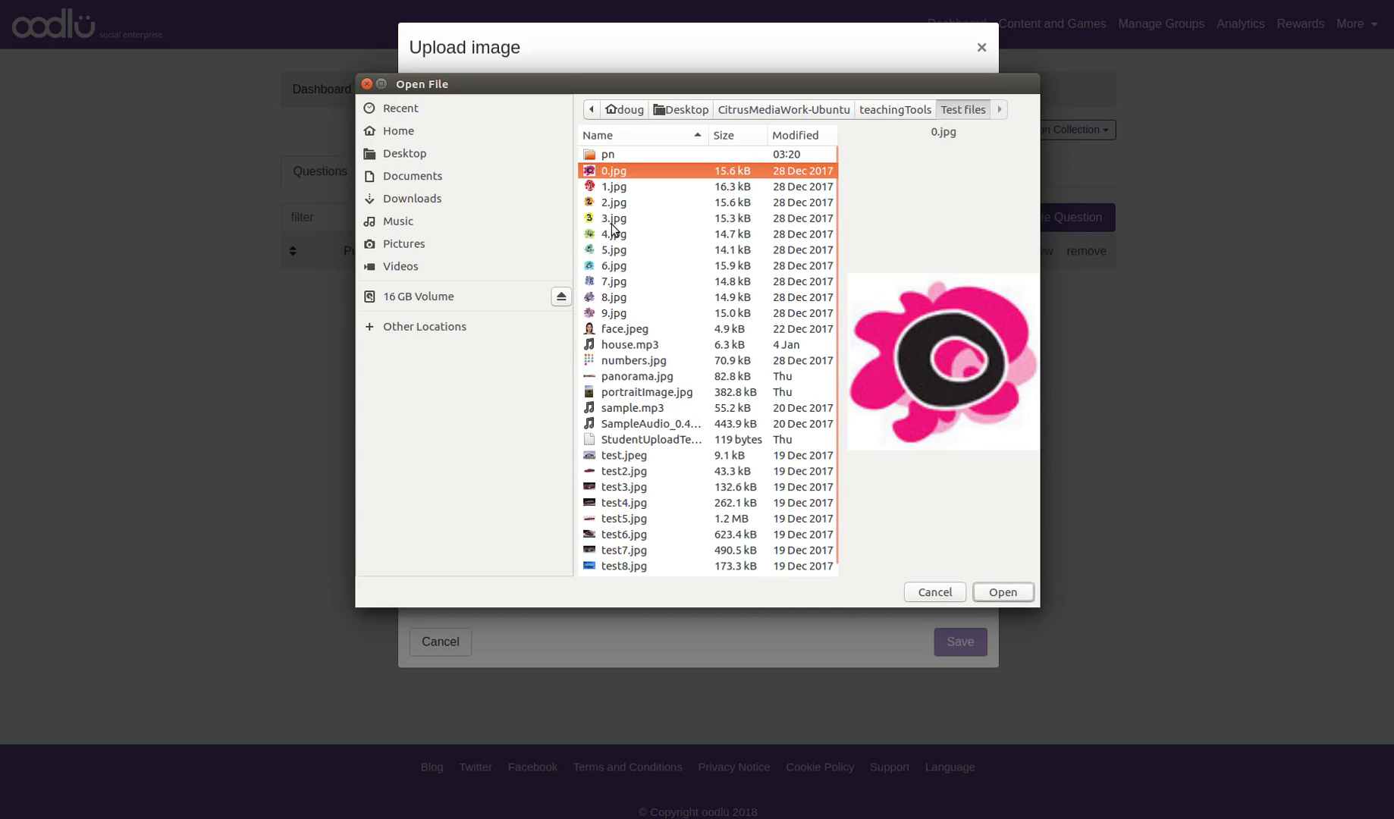
left_click(1001, 594)
left_click_drag(696, 410, 588, 302)
left_click_drag(494, 210, 541, 253)
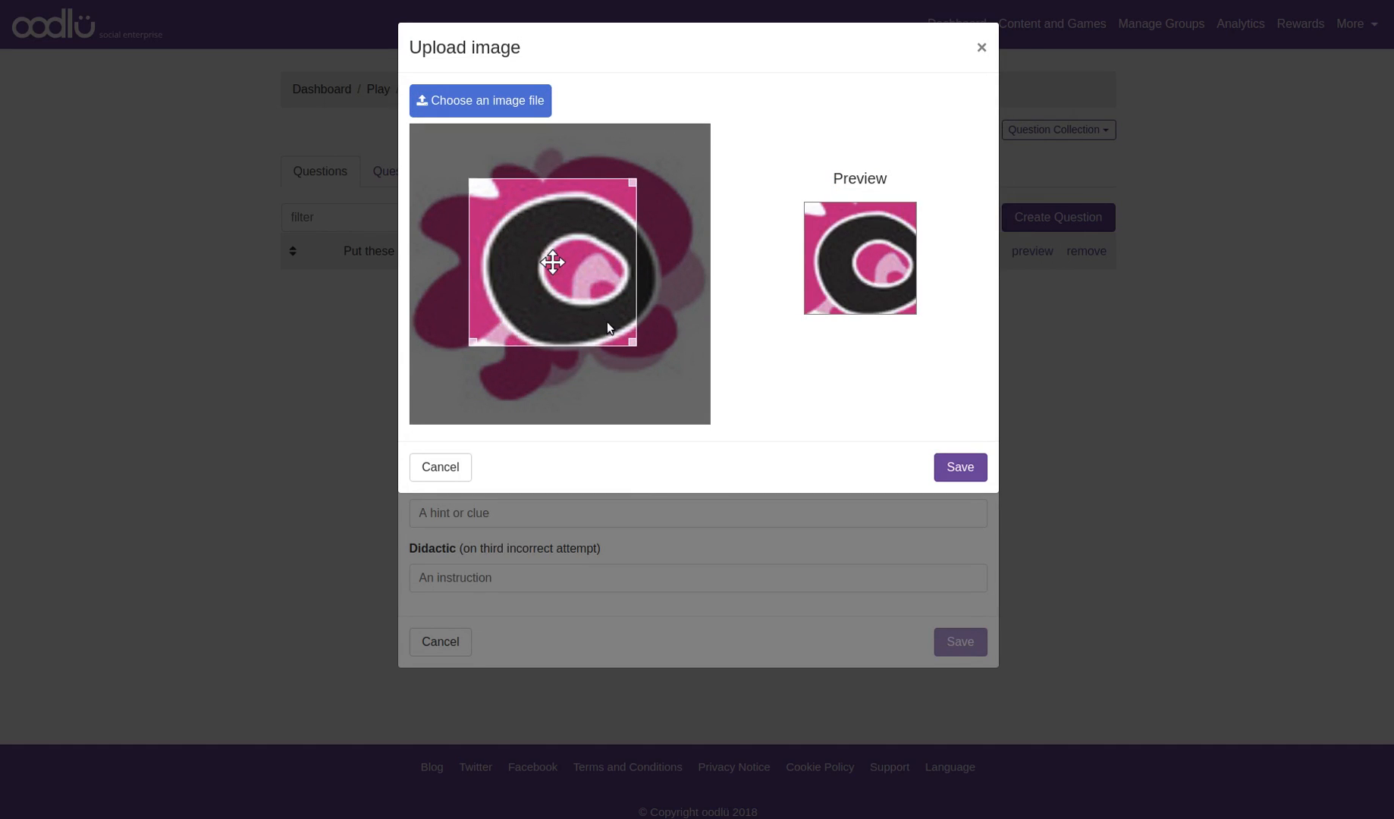
left_click_drag(630, 343, 667, 380)
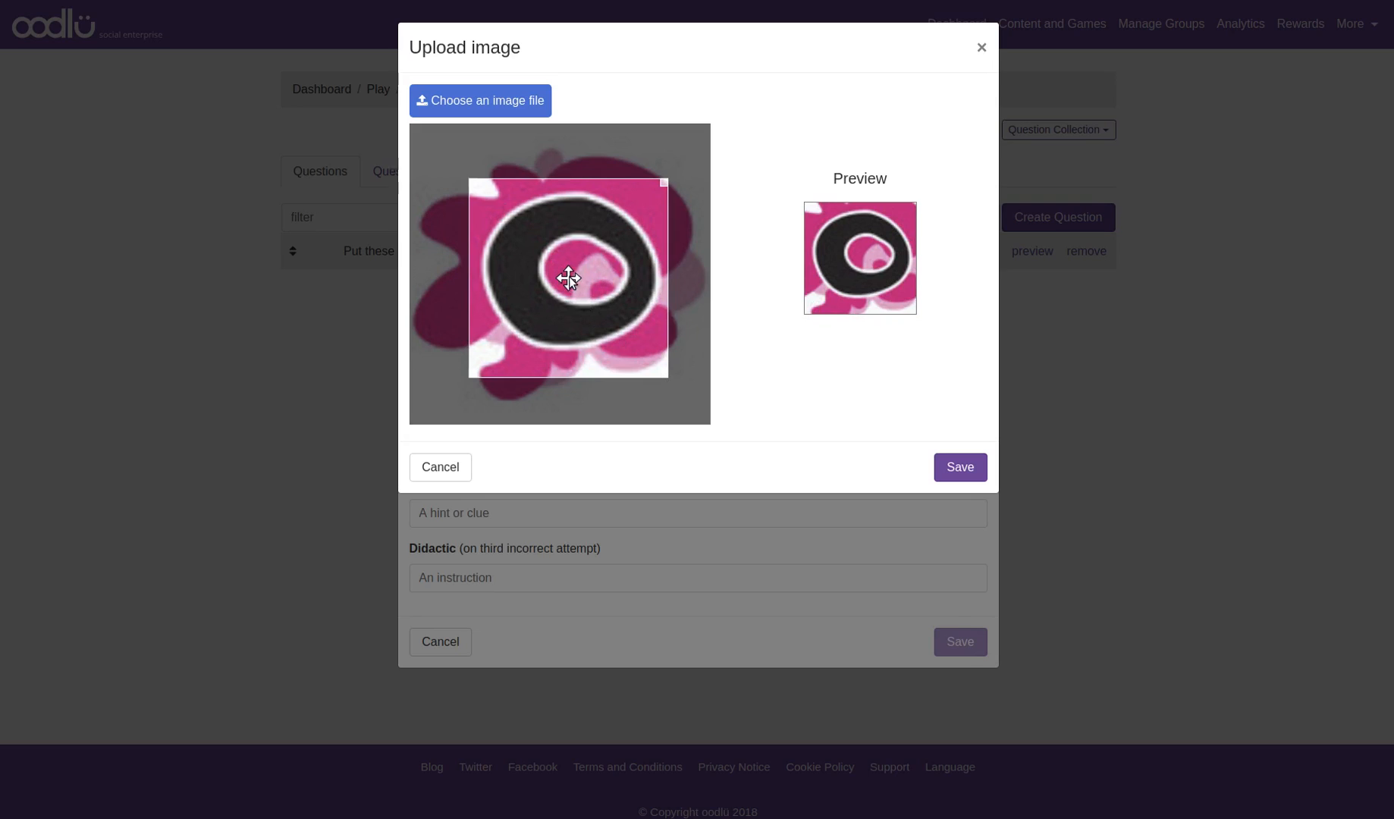
left_click_drag(569, 277, 577, 266)
left_click(945, 472)
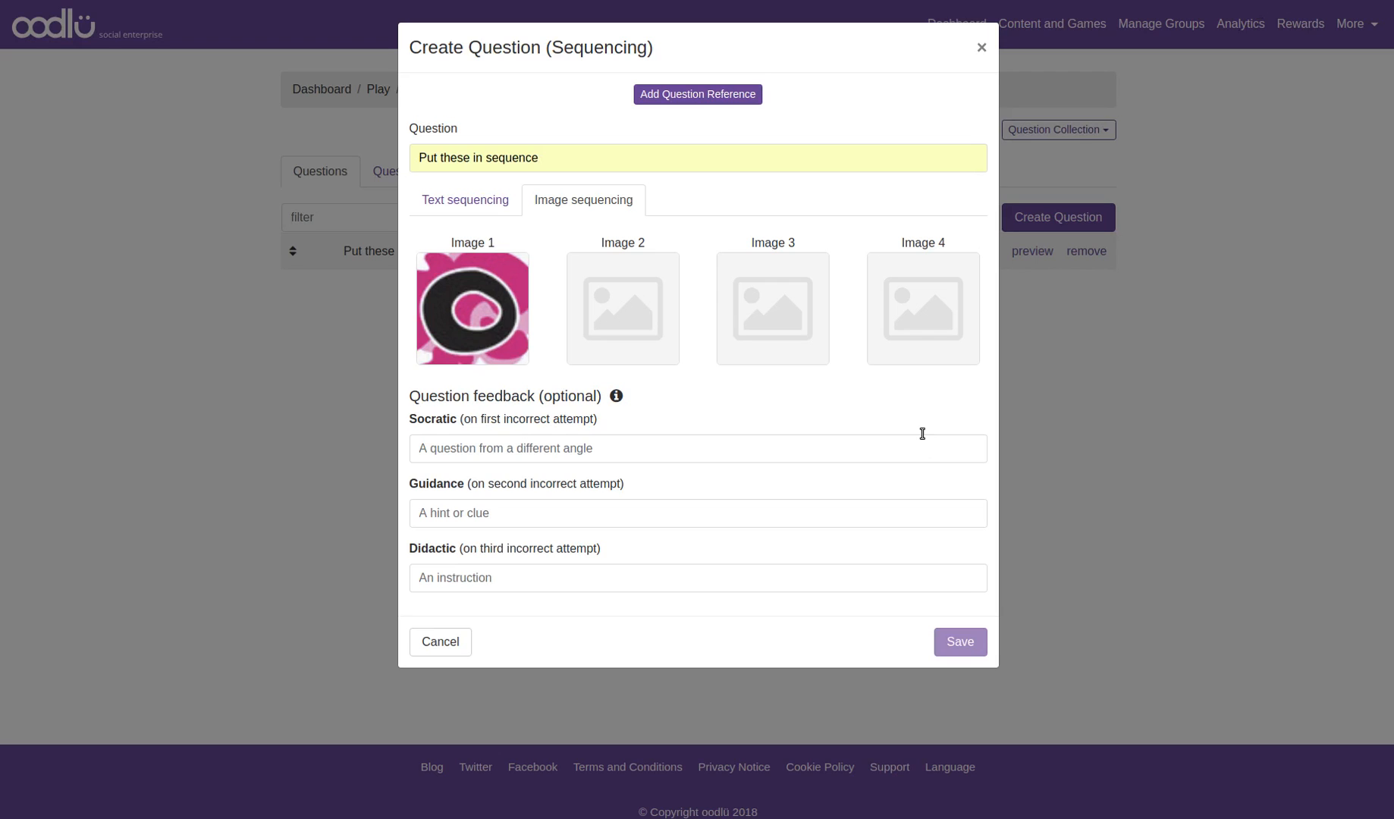
Upload 1.jpg as Image 2 without changing the crop.
left_click(628, 328)
left_click(537, 102)
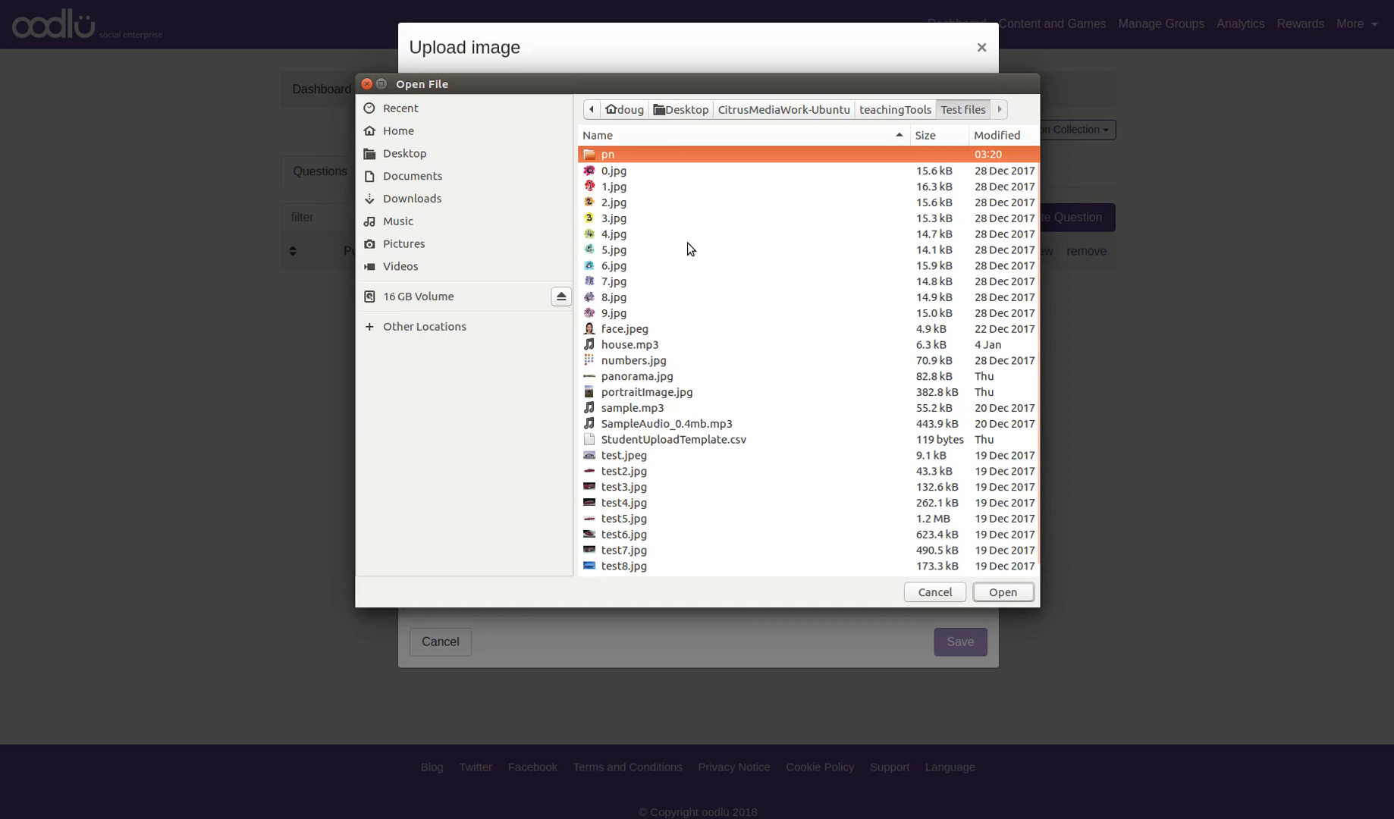
double_click(614, 186)
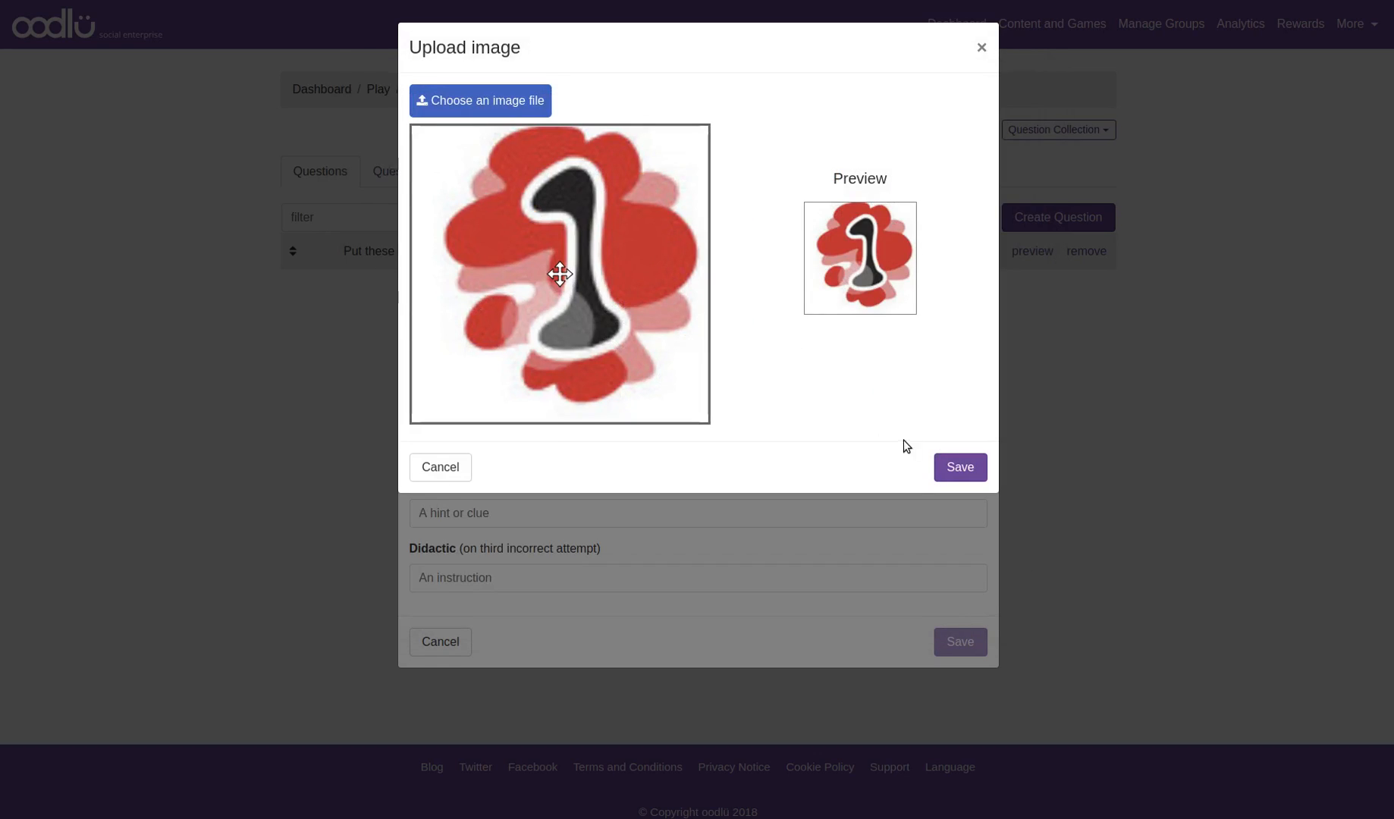
left_click(953, 469)
Upload 2.jpg as Image 3 and save the image sequencing question.
left_click(772, 303)
left_click(546, 171)
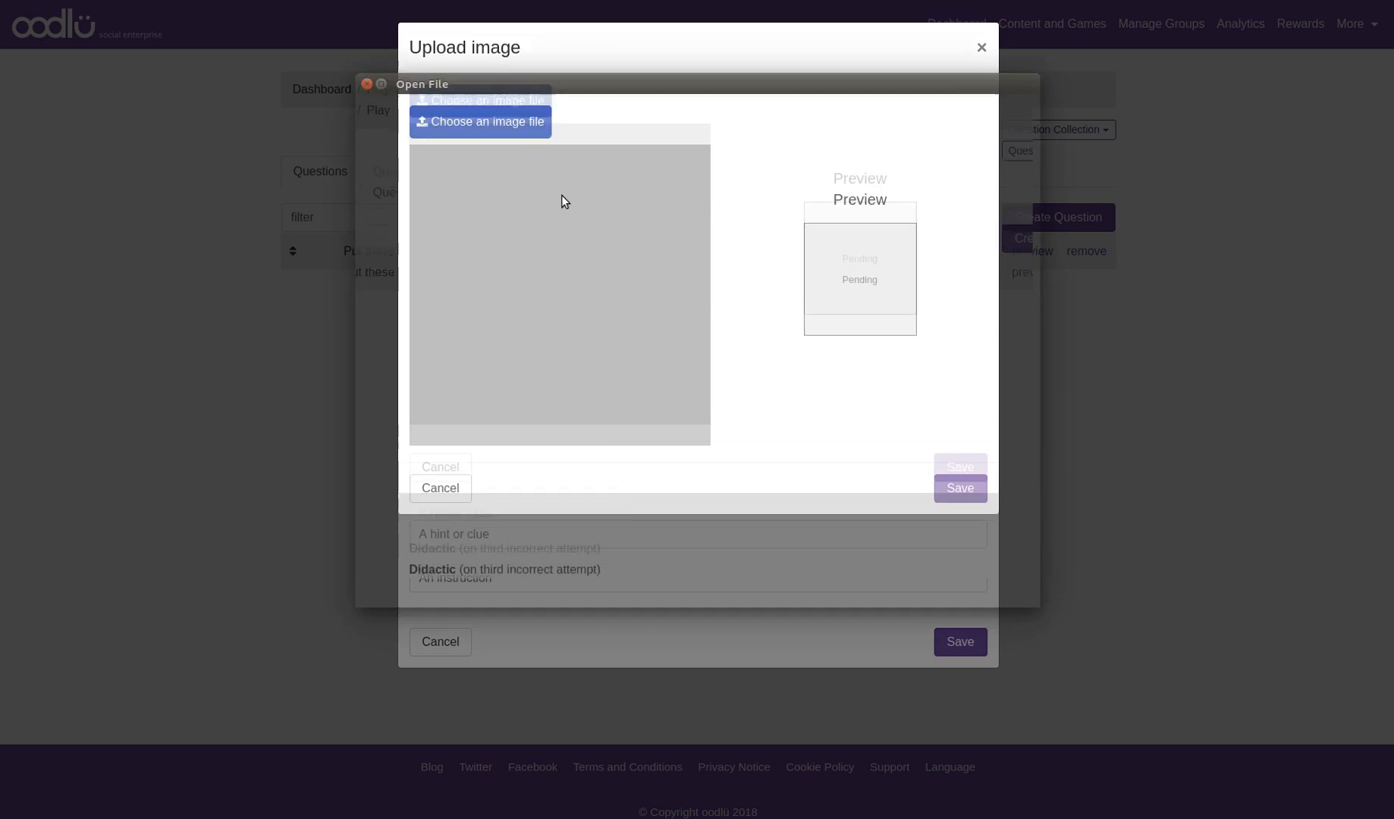
left_click(614, 211)
left_click(1002, 590)
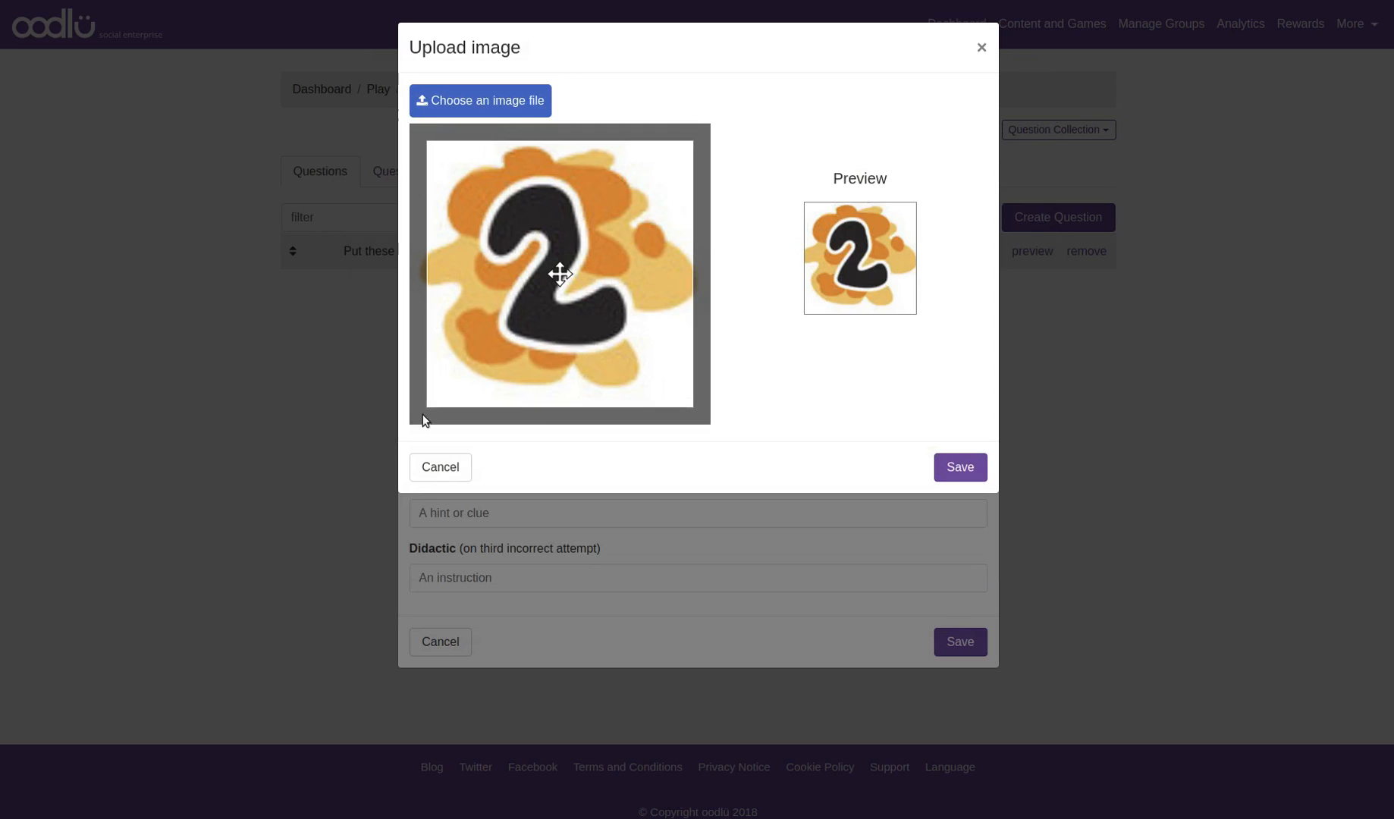
left_click(944, 468)
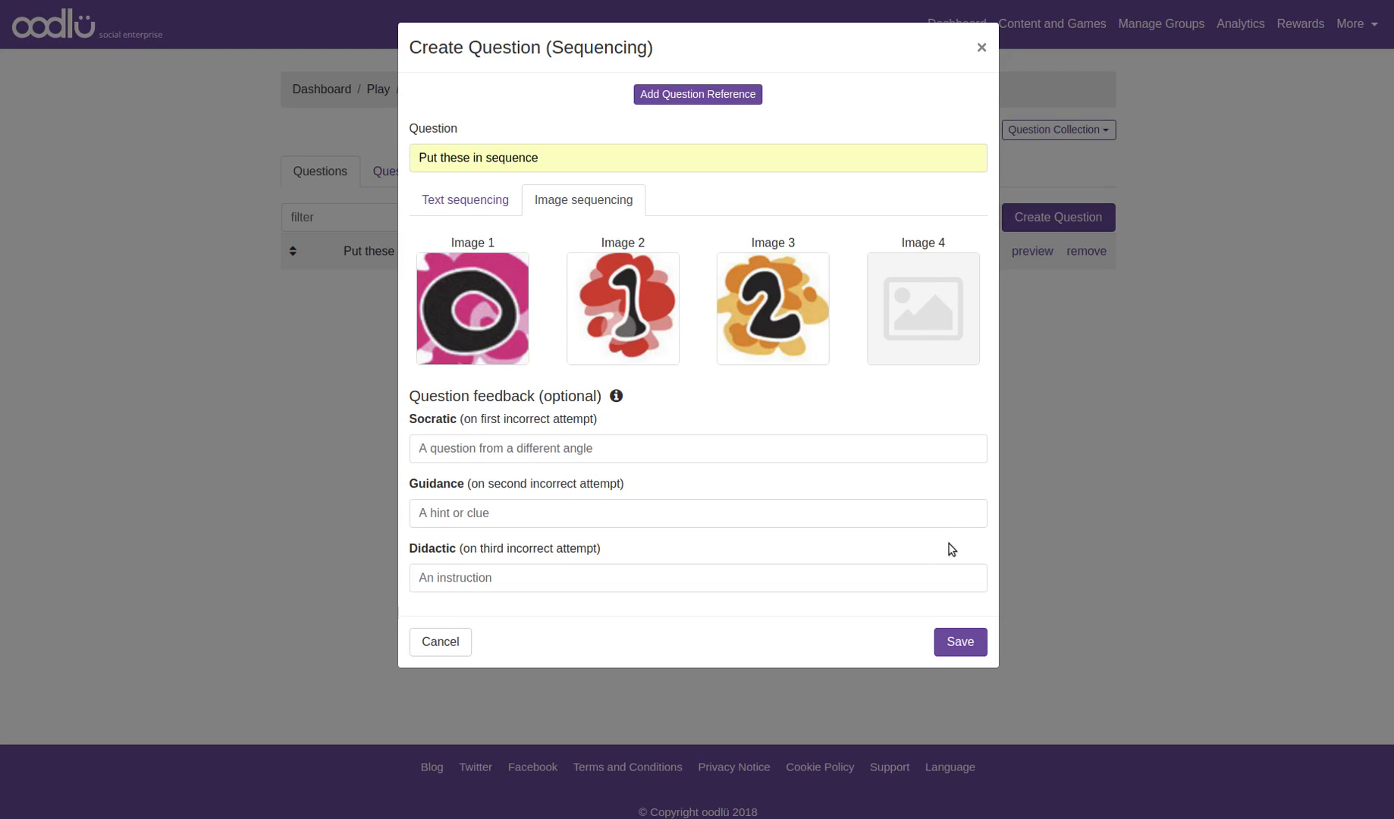
left_click(957, 645)
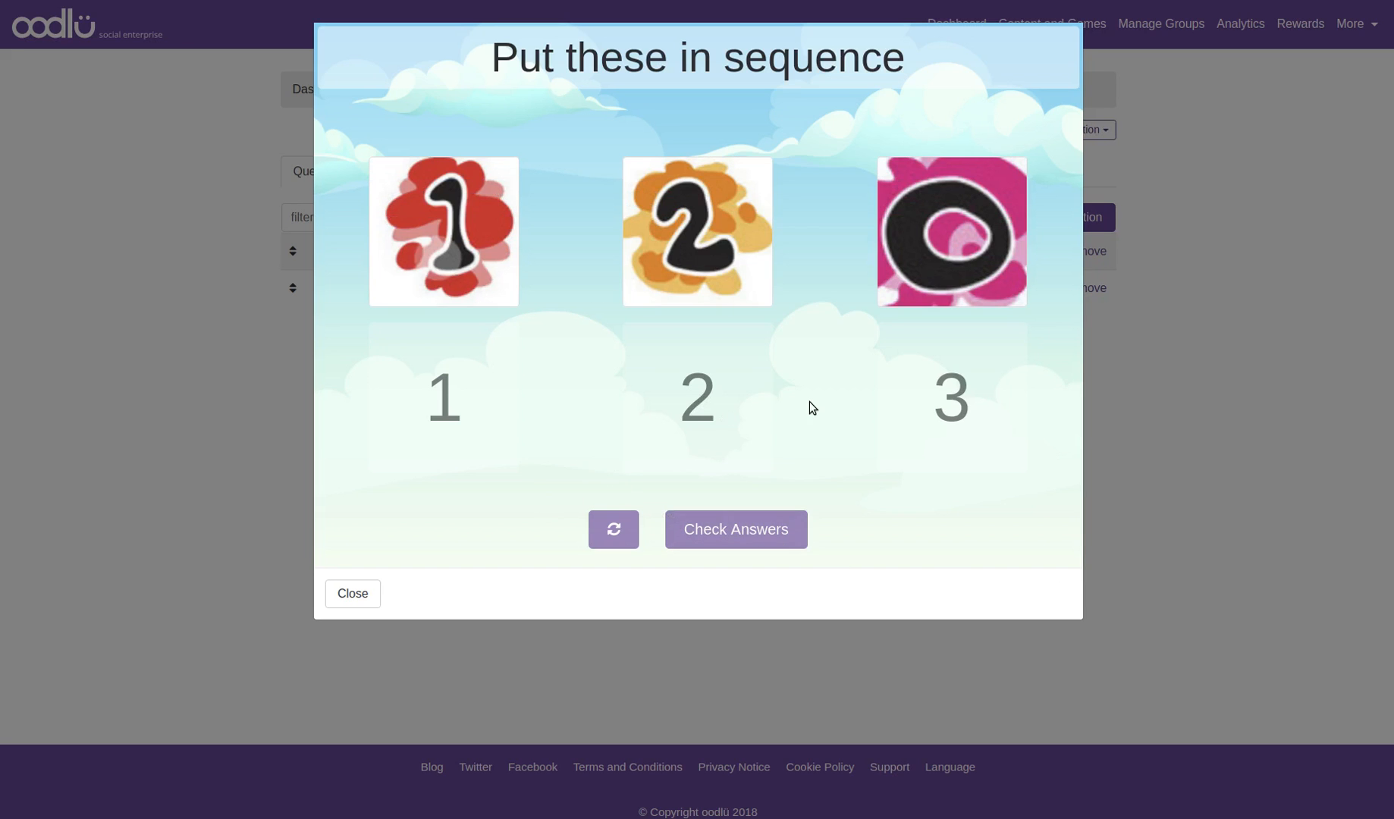
In the image question's preview, place the images in the order 1, 2, 0 and reset the answers.
left_click(435, 245)
left_click_drag(696, 270, 720, 428)
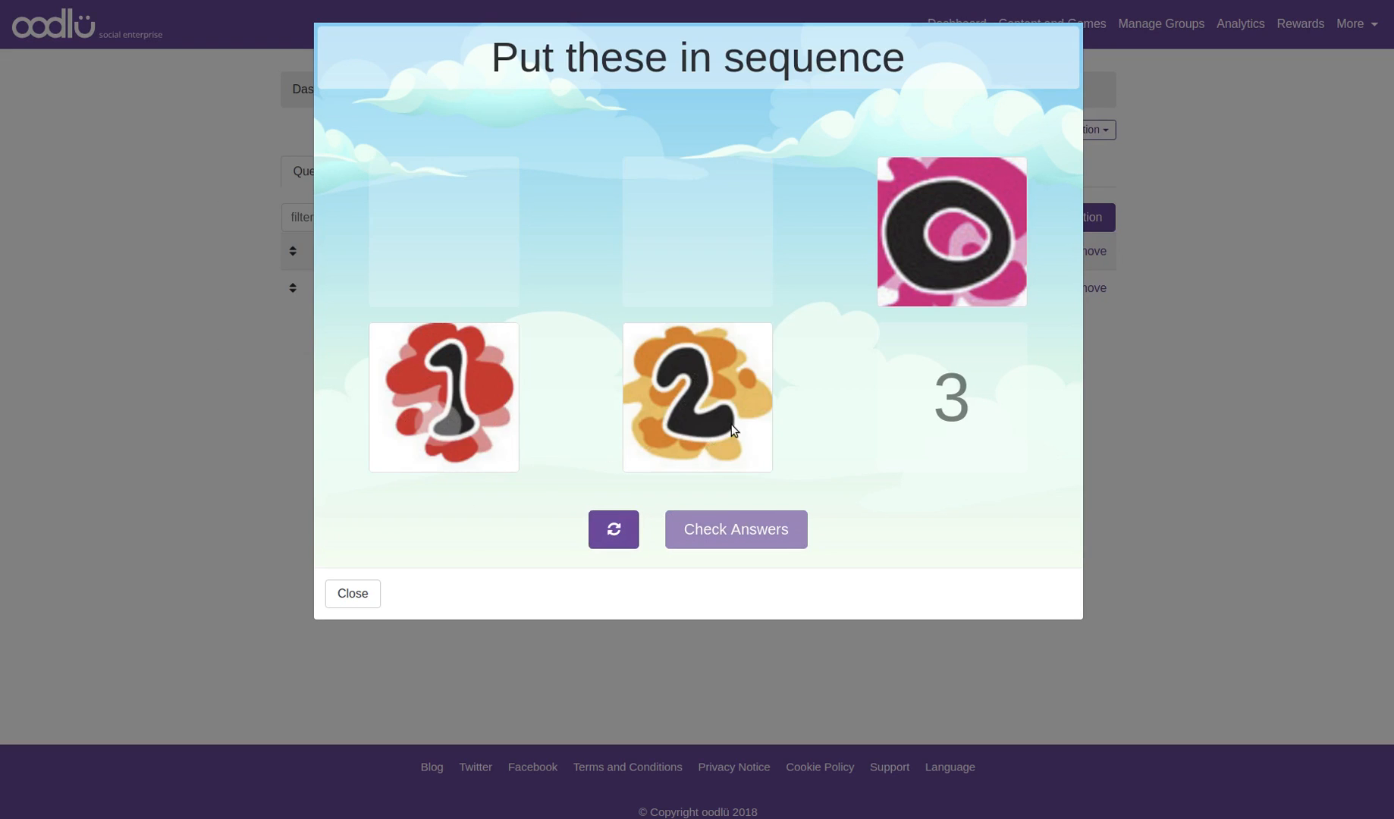
left_click_drag(921, 284, 916, 441)
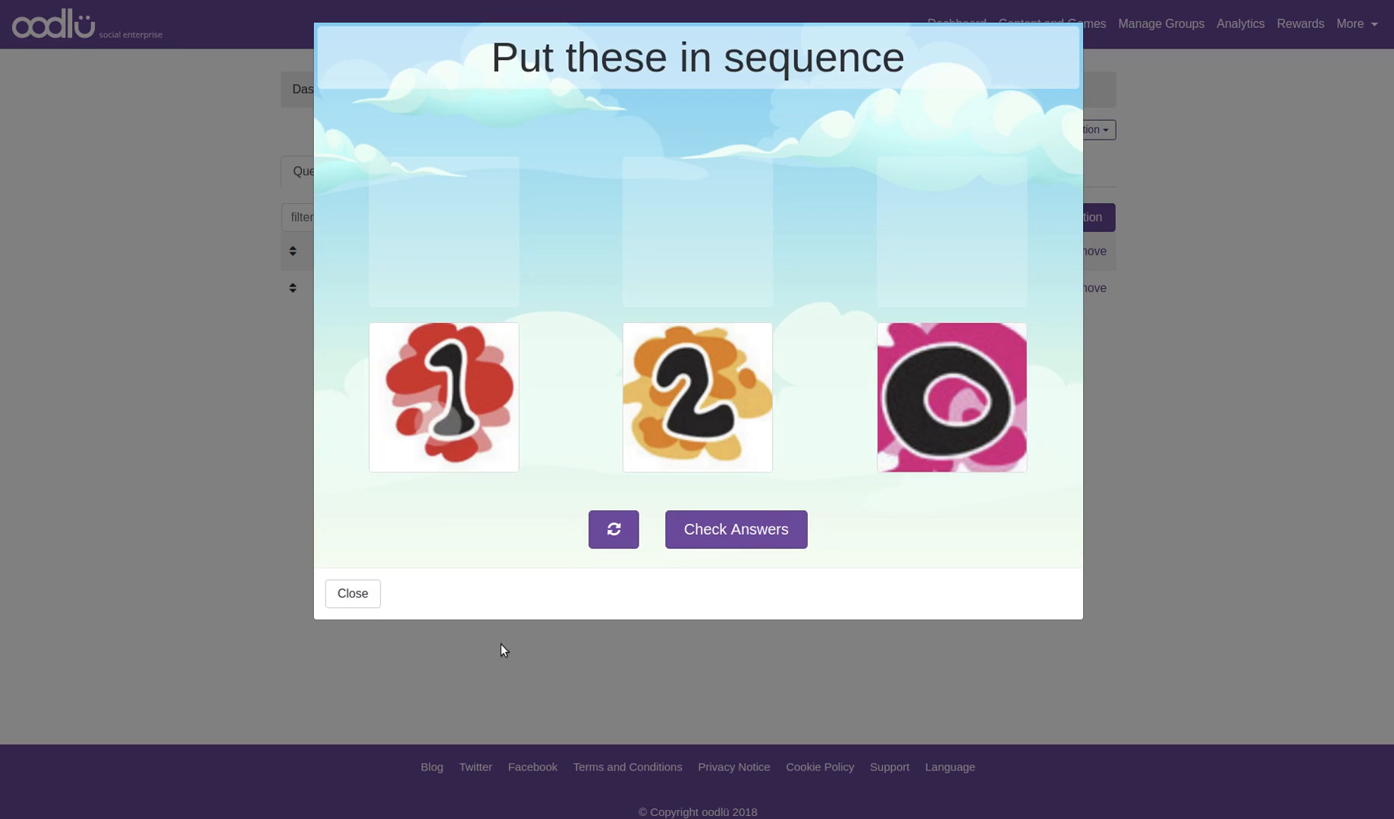
left_click(614, 536)
Arrange the preview images in the order 0, 1, 2 and close the preview.
left_click_drag(911, 280, 426, 417)
left_click_drag(468, 237, 764, 433)
left_click_drag(735, 260, 931, 403)
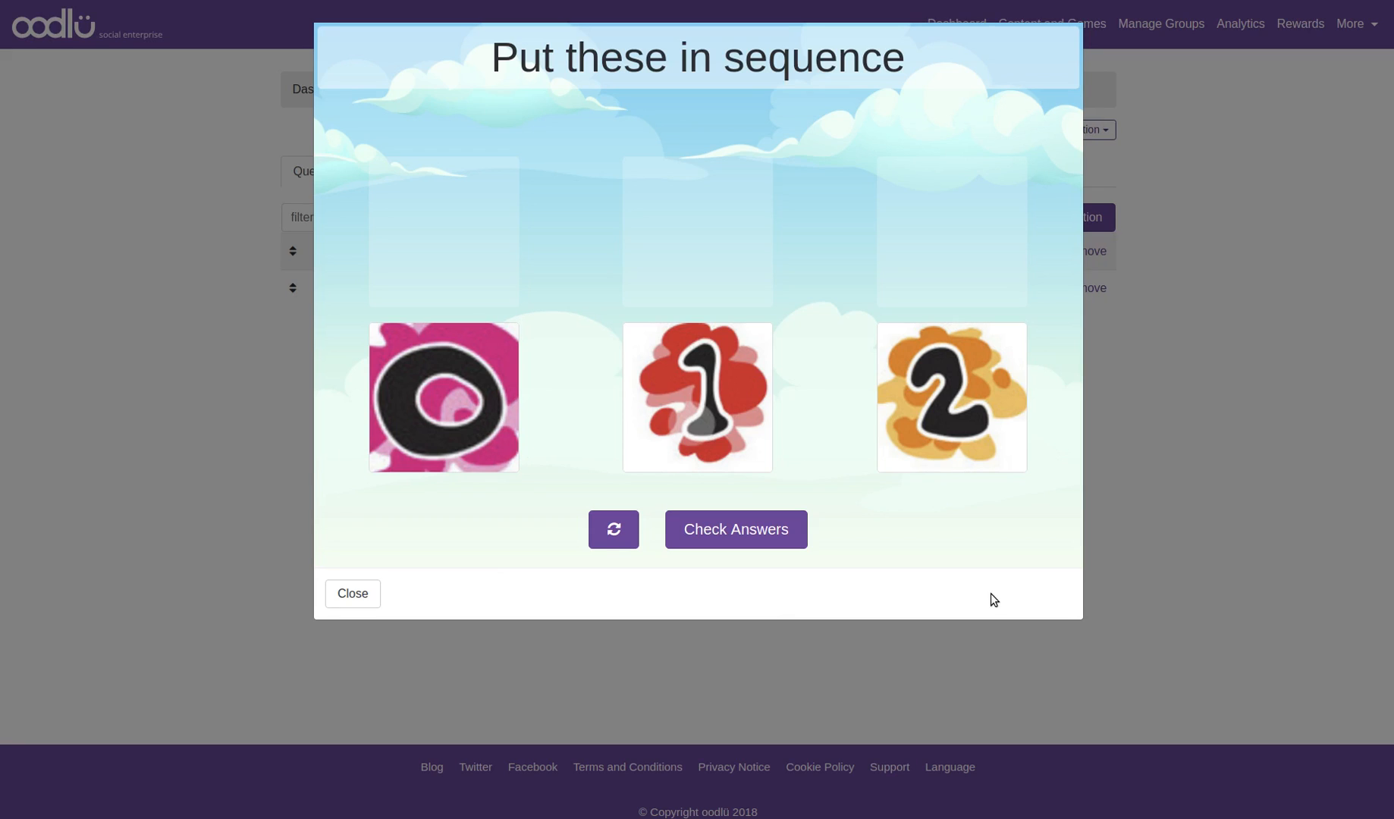
left_click(365, 594)
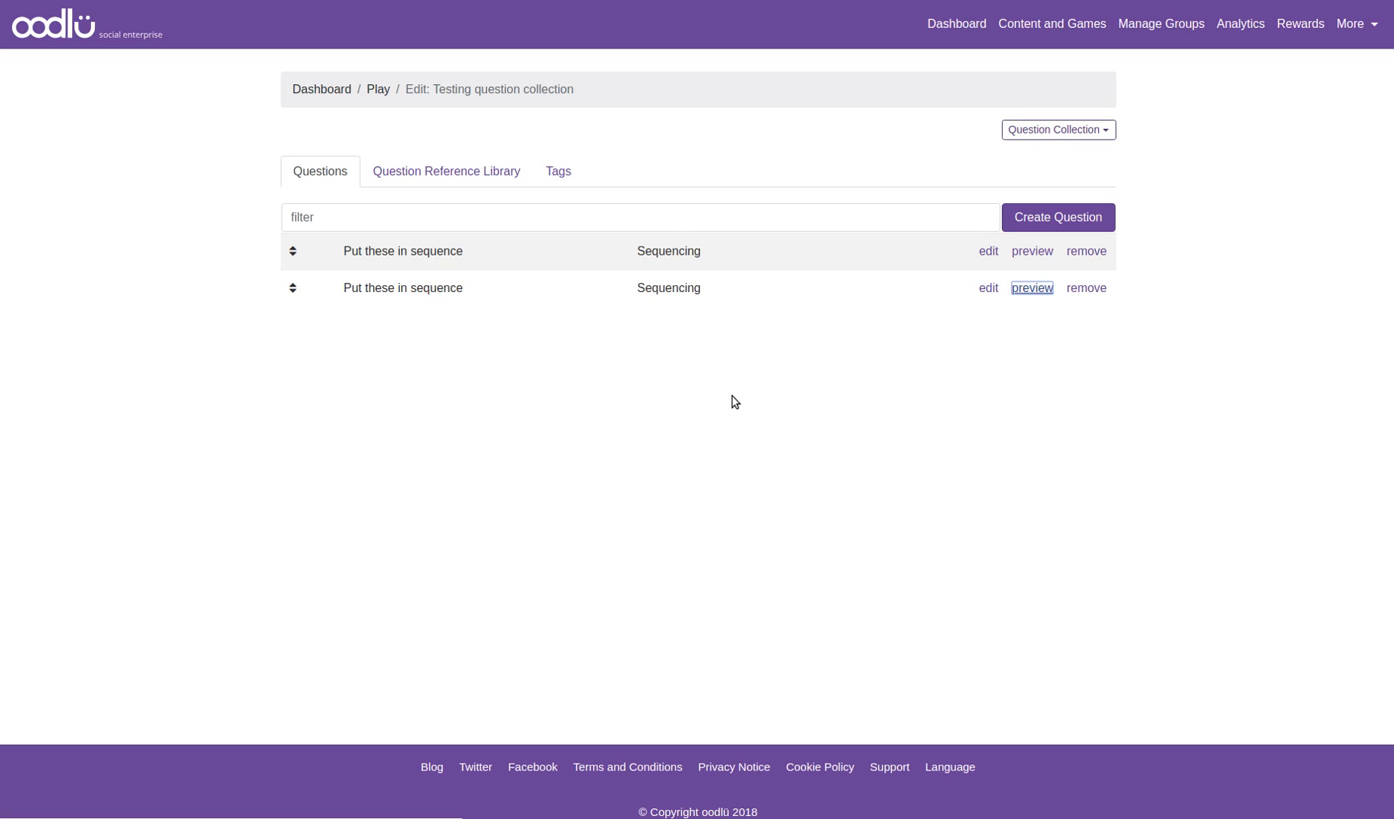